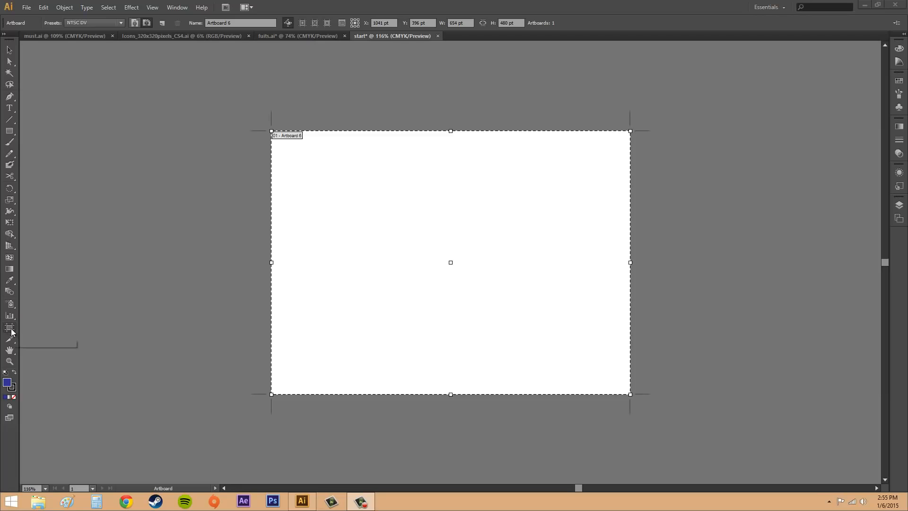
Activate the Artboard tool and look through the available artboard size presets without changing the current one
click(9, 328)
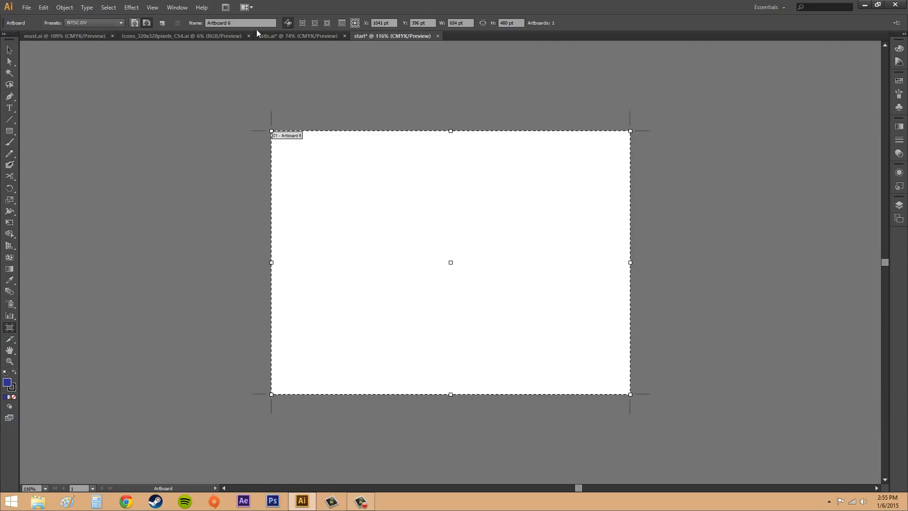
click(121, 24)
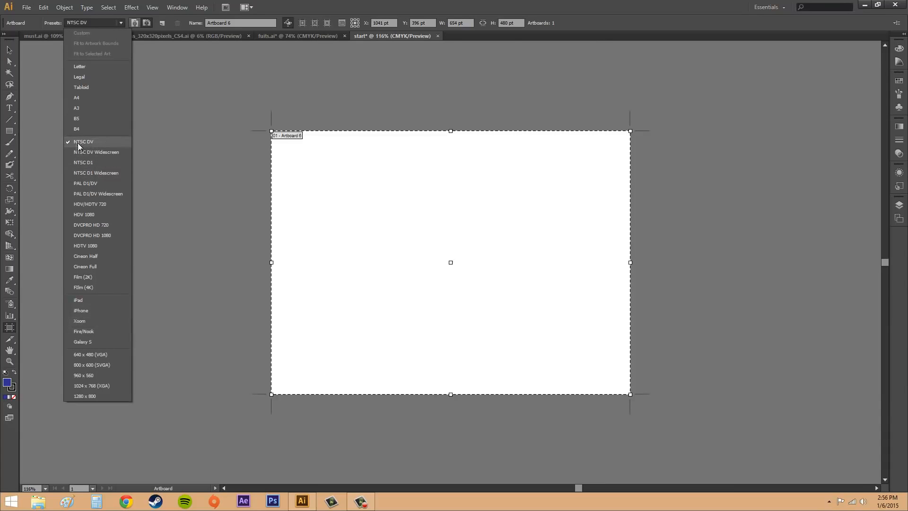
click(118, 22)
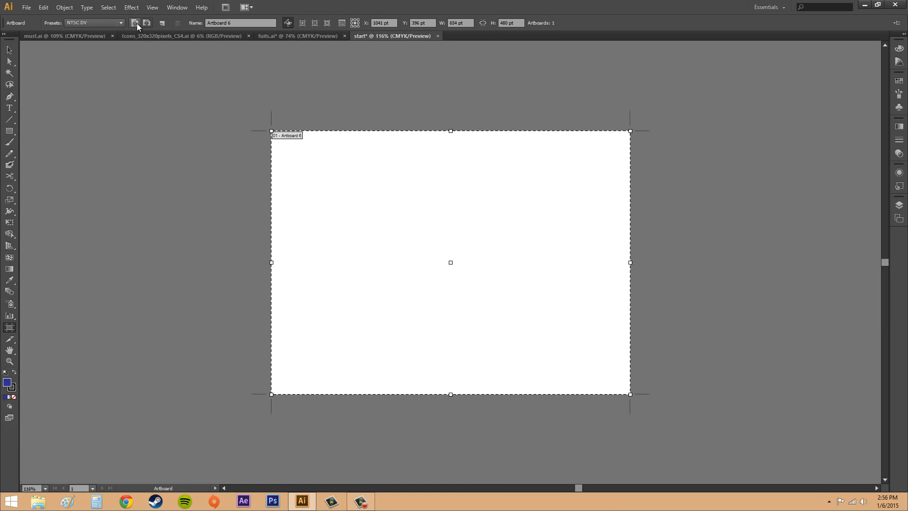
Switch the artboard's orientation between portrait and landscape, finishing on landscape
click(135, 24)
click(144, 22)
click(134, 22)
click(145, 22)
click(249, 24)
Toggle the option for moving or copying artwork with the artboard, leaving it enabled
click(288, 22)
click(288, 24)
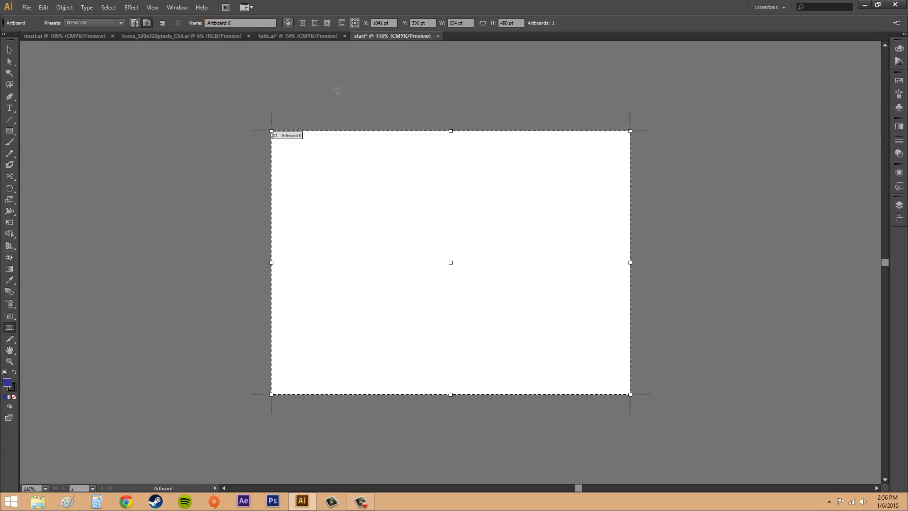
click(288, 25)
Preview the artboard's center mark, cross hairs and video safe areas one at a time, turning each off again
click(305, 22)
click(315, 23)
click(316, 23)
click(327, 24)
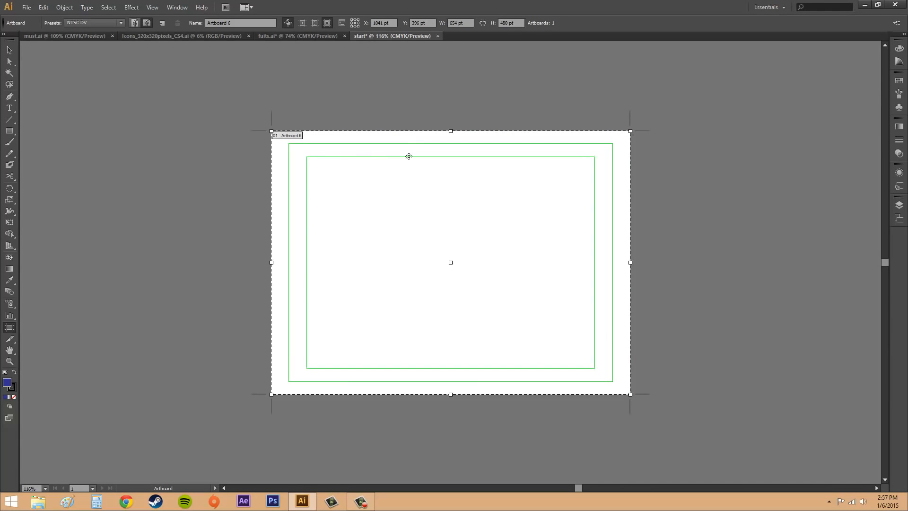
click(330, 23)
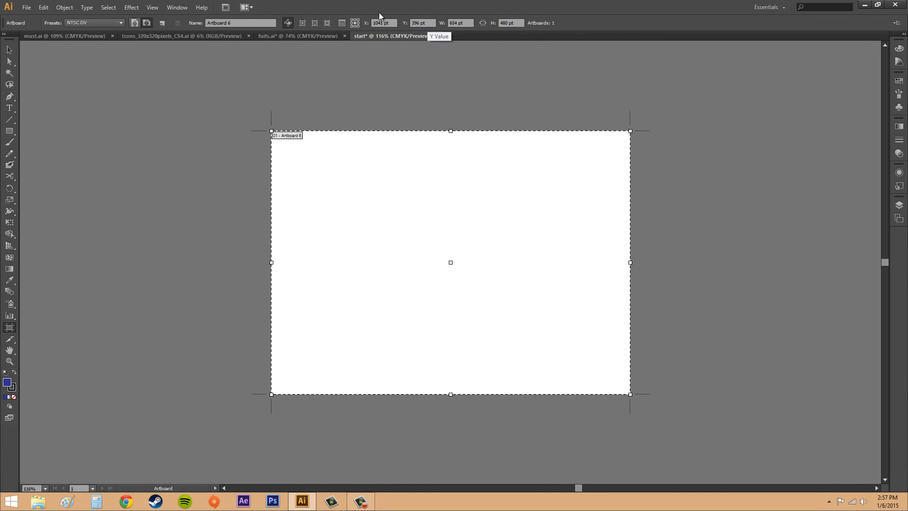
Open the Artboard Options and try the Legal preset followed by the NTSC DV Widescreen preset
click(342, 23)
drag(461, 105, 617, 113)
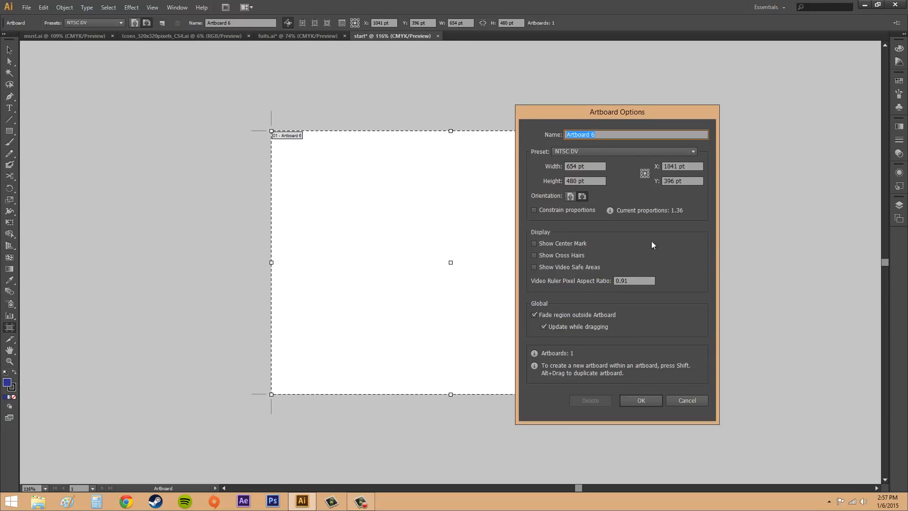
click(577, 151)
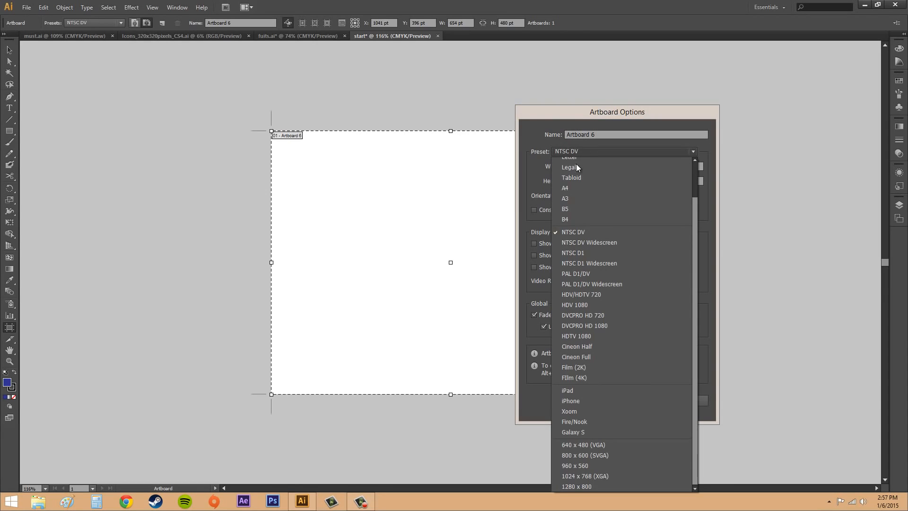
click(576, 167)
click(587, 153)
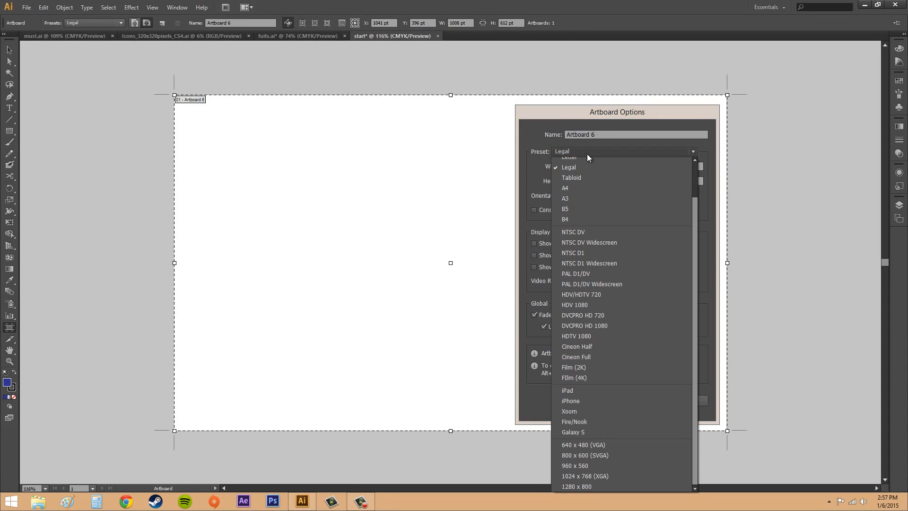
click(590, 241)
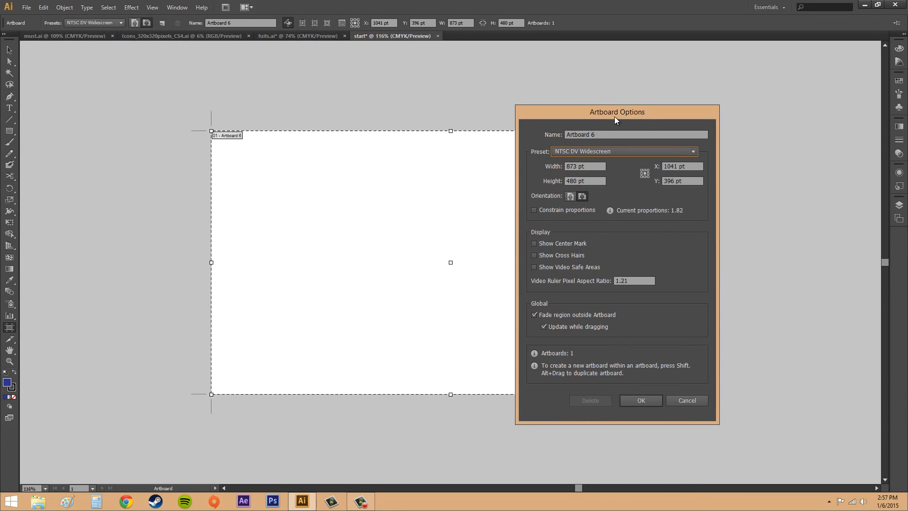
drag(615, 117, 712, 112)
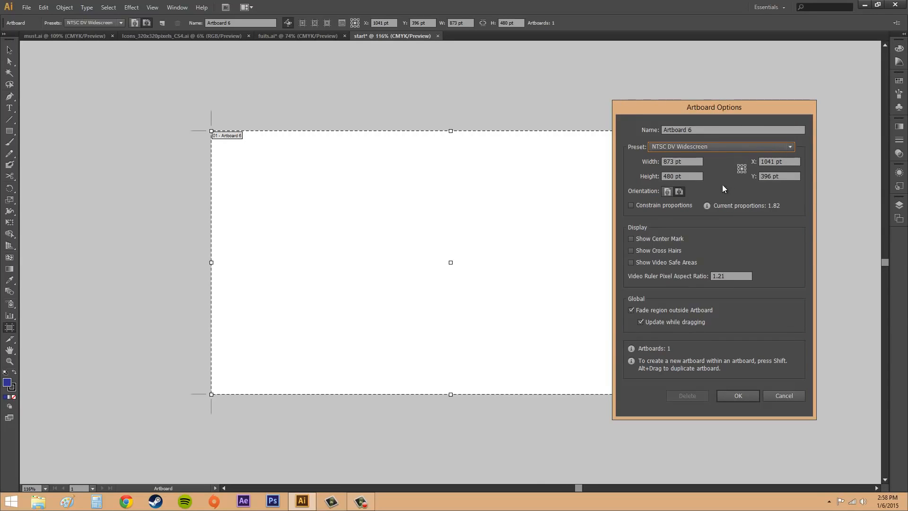
Try the artboard's lower-right reference point, restore the center one, and test the portrait and landscape orientations
click(744, 171)
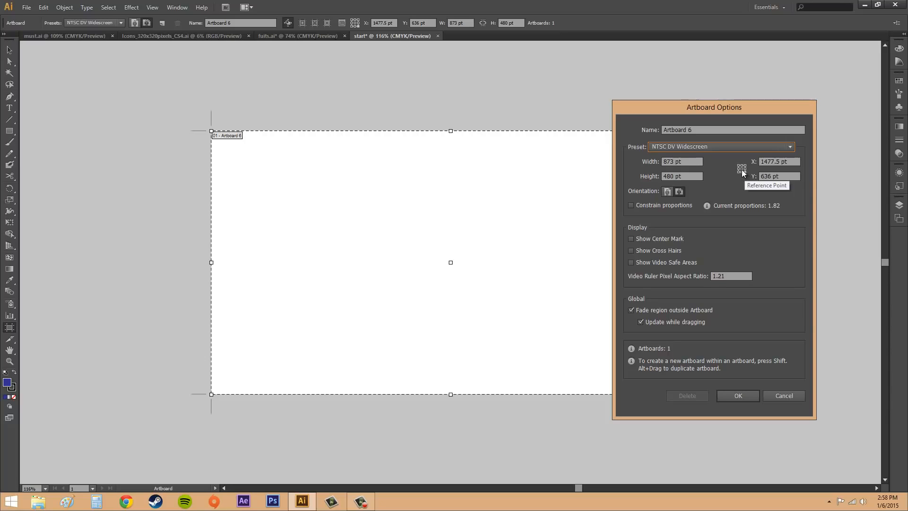
click(742, 169)
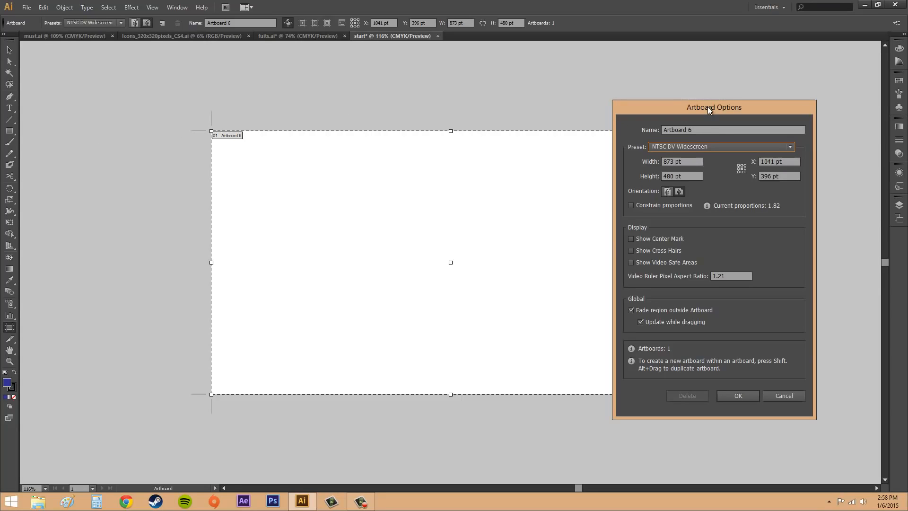
drag(708, 106, 744, 102)
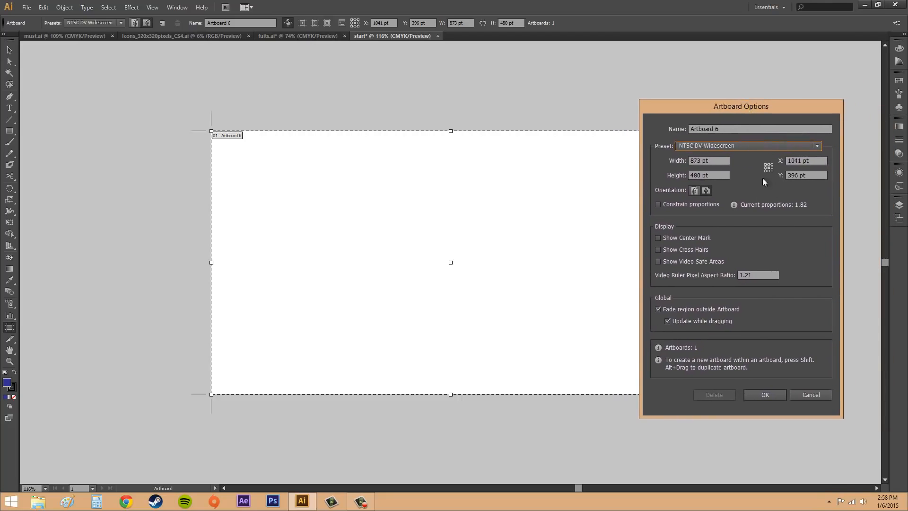
click(694, 191)
click(701, 192)
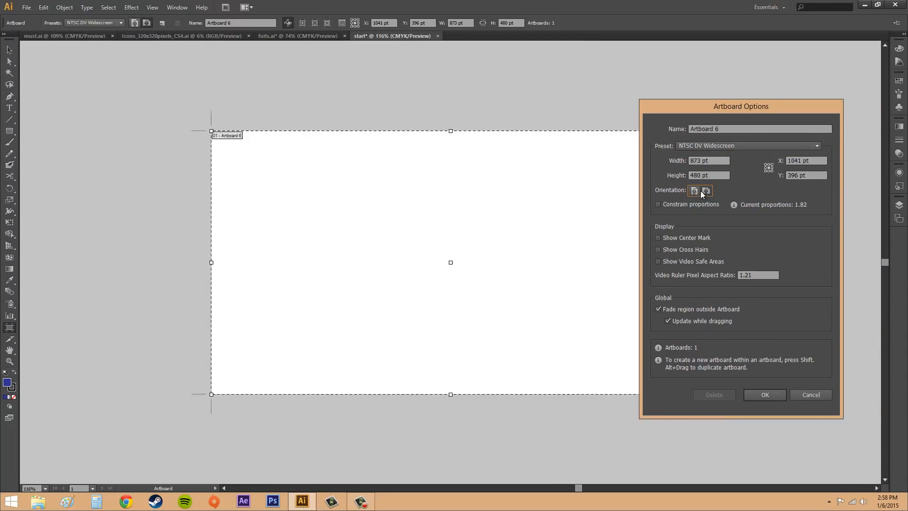
Constrain the artboard's proportions and set its width to 1280 pt
click(659, 205)
double_click(702, 160)
text(1280)
double_click(719, 179)
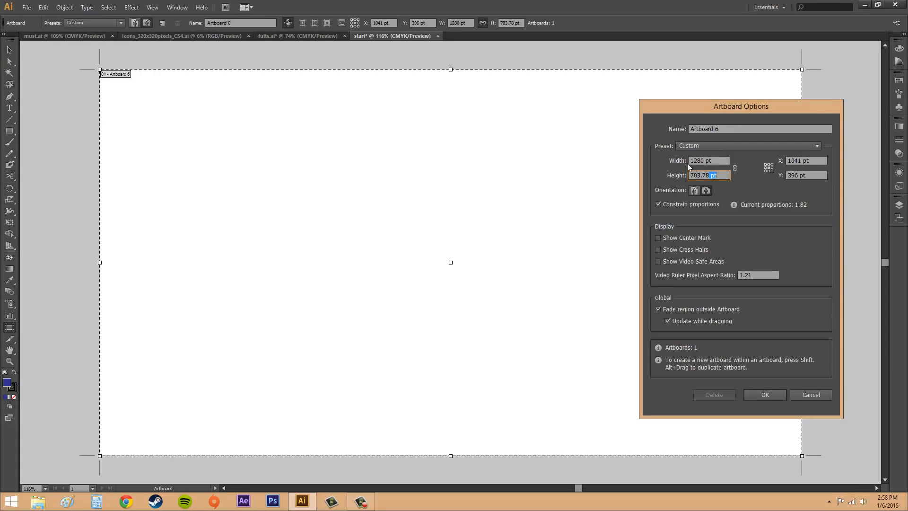
Release the proportion constraint and set the artboard's height to 500 pt
click(658, 204)
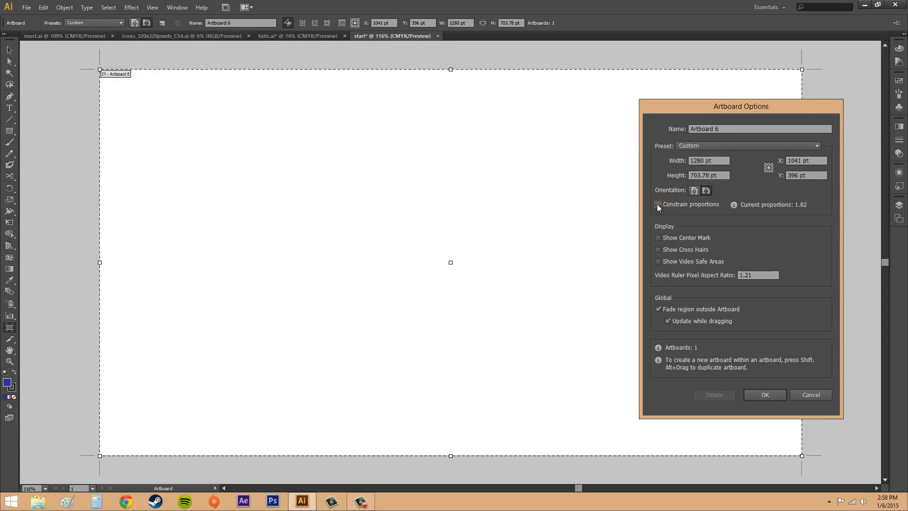
double_click(704, 175)
text(500)
click(720, 163)
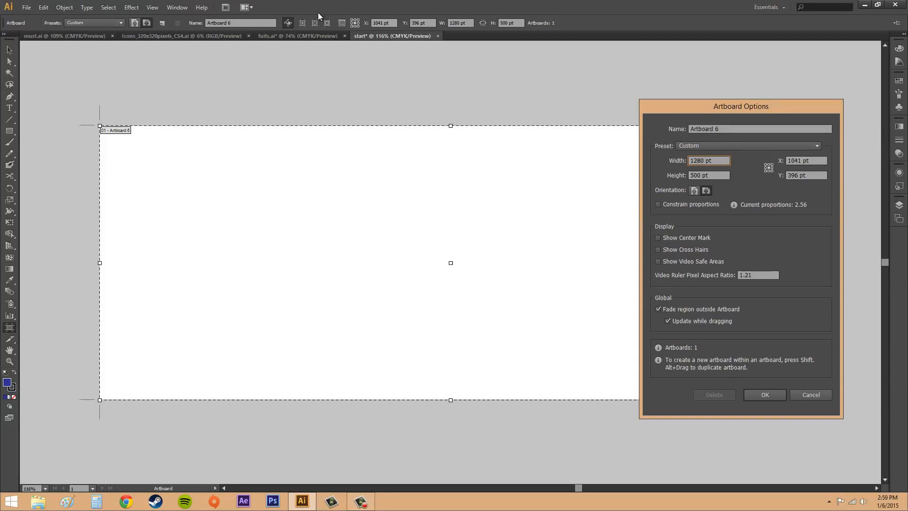
Try the center mark, cross hairs and video safe areas display options in the Artboard Options, leaving all of them off
click(658, 238)
click(659, 238)
click(659, 249)
click(658, 250)
click(658, 262)
click(659, 261)
click(658, 262)
click(658, 262)
click(658, 263)
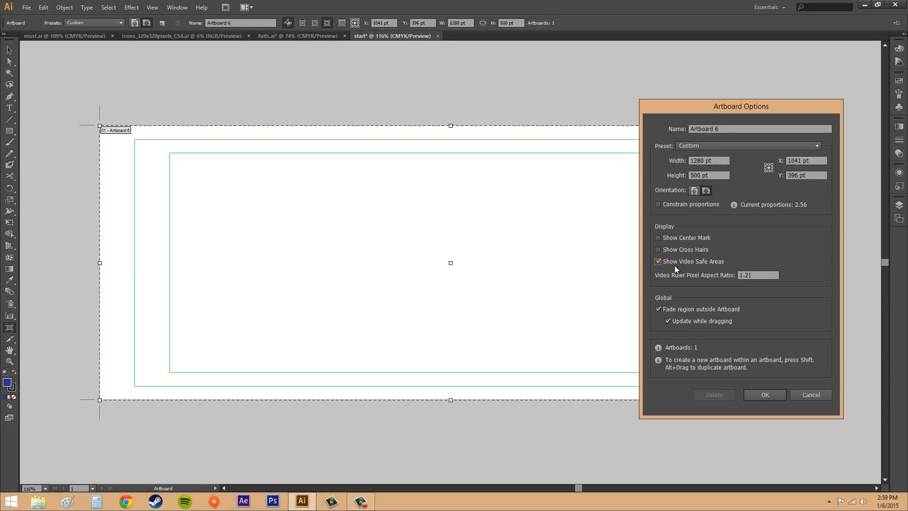
click(658, 262)
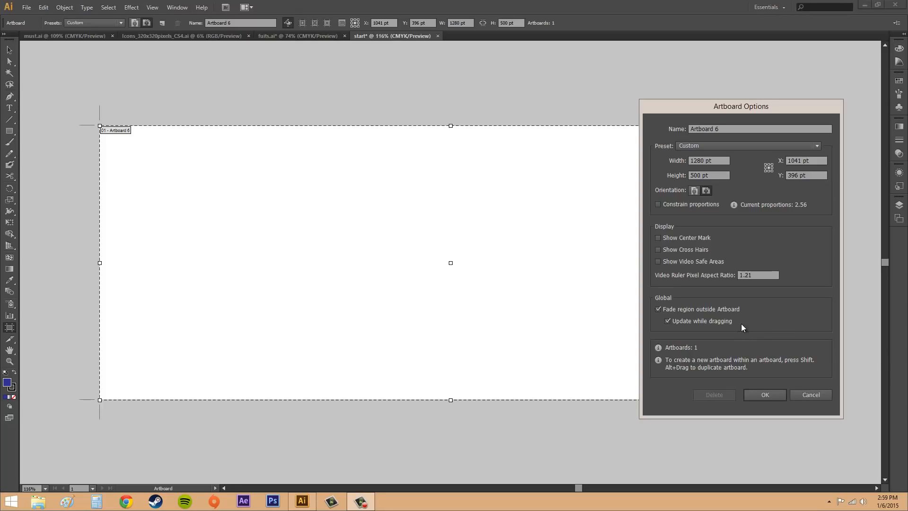
Toggle the fading of the region outside the artboard off and on, and cancel the Artboard Options
click(658, 308)
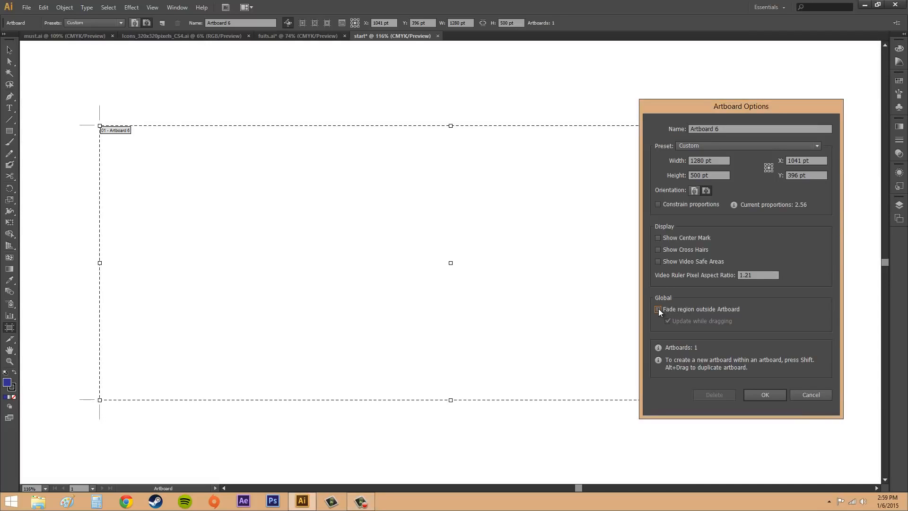
click(658, 309)
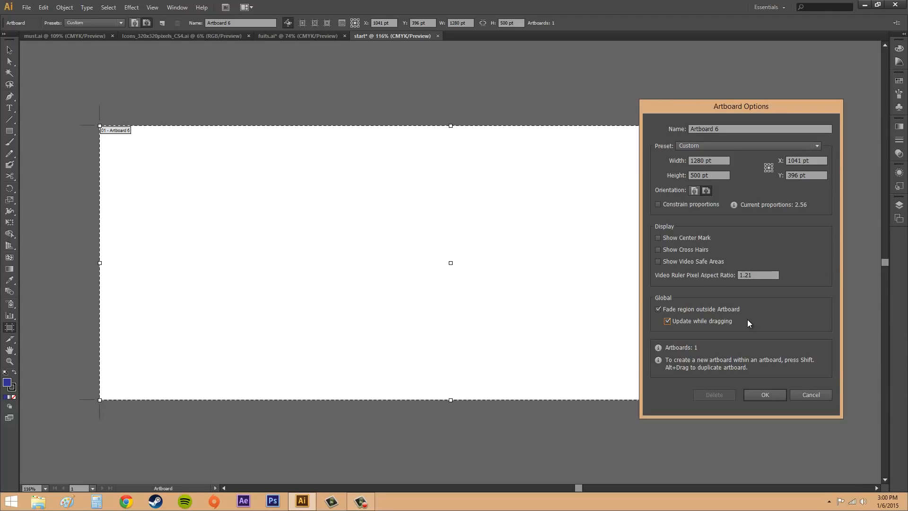
click(762, 394)
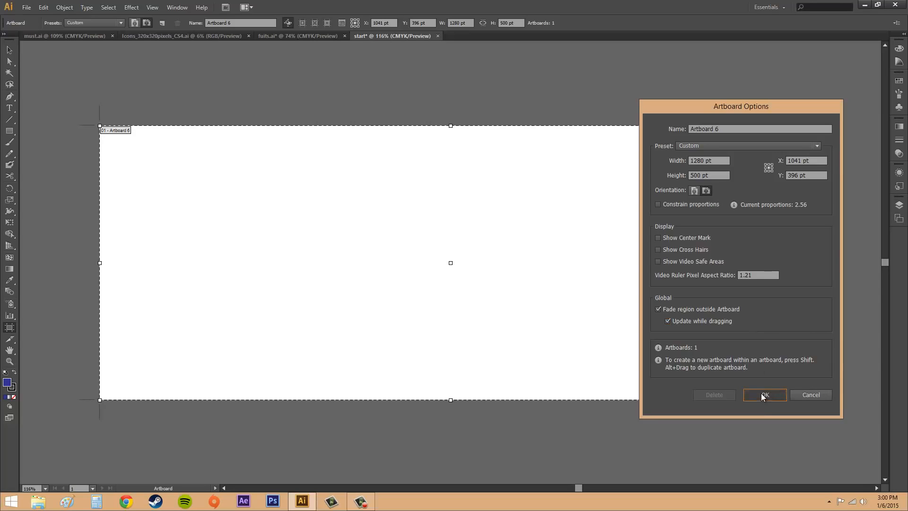
click(819, 396)
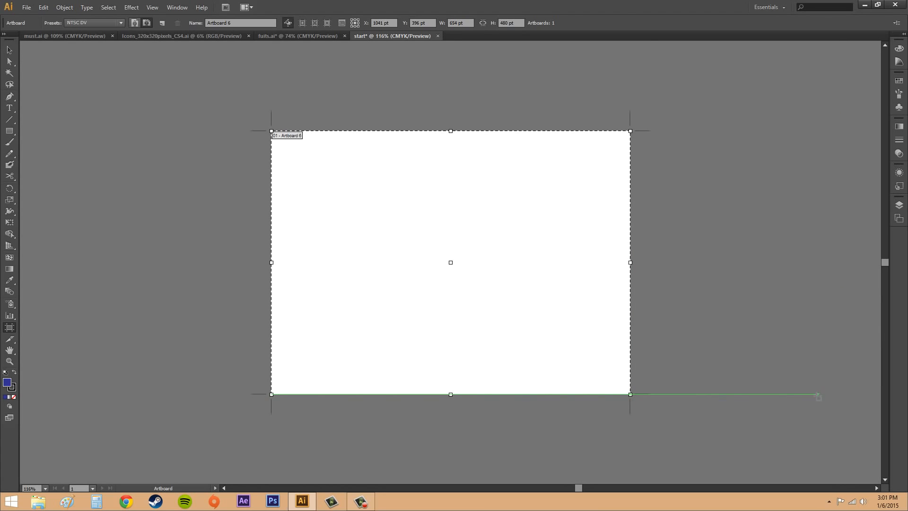